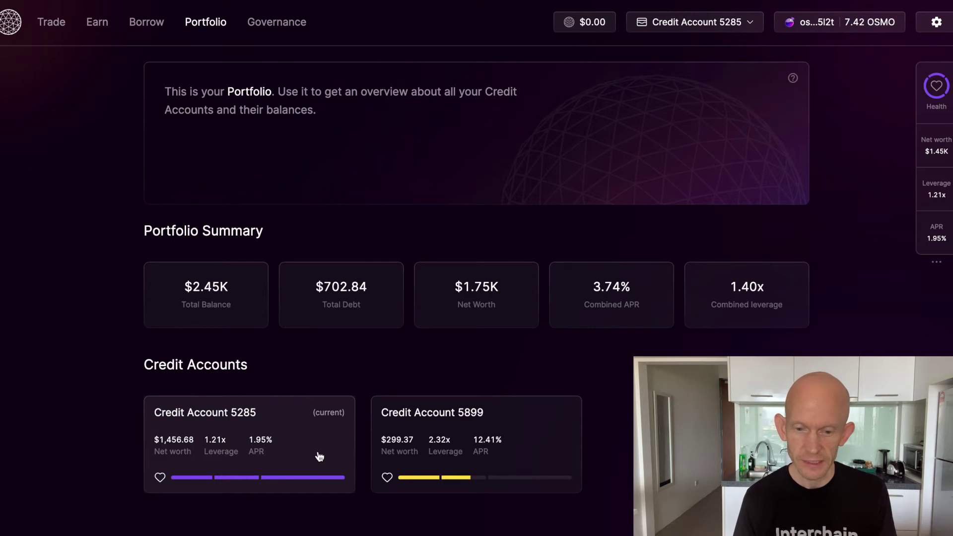
Open Credit Account 5285's details in the Mars portfolio and show the credit accounts panel.
{"action": "left_click", "coordinate": [280, 423]}
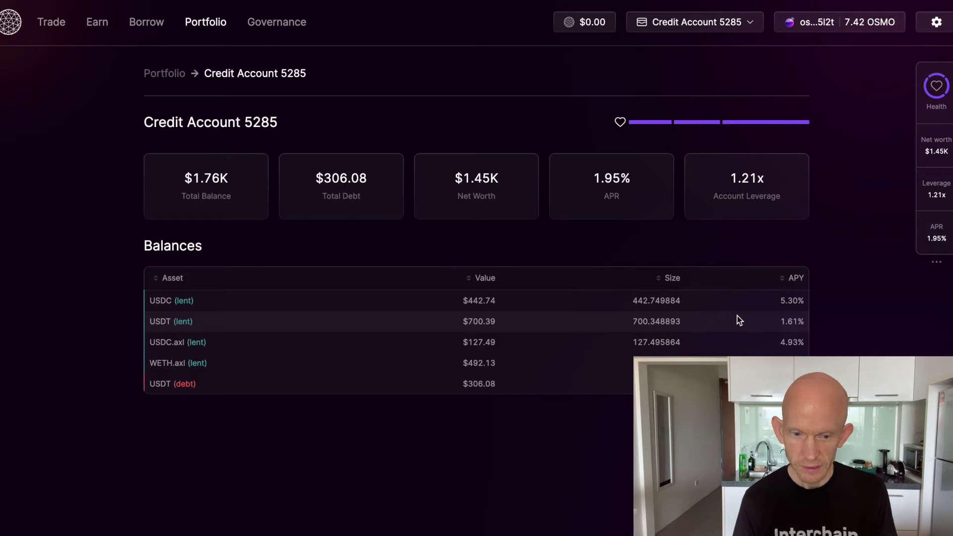
{"action": "left_click", "coordinate": [693, 323]}
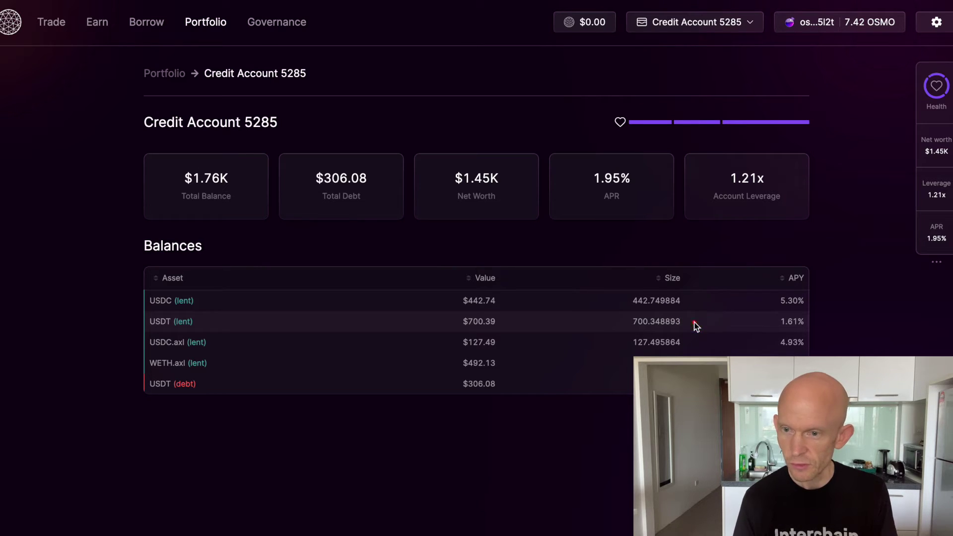
{"action": "left_click", "coordinate": [753, 23]}
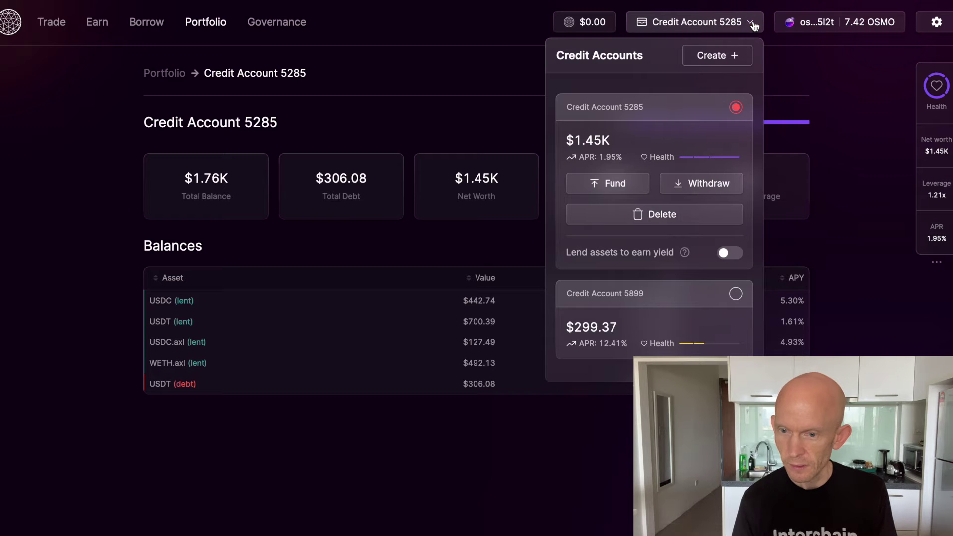
Withdraw 200 USDT, not USDC, from Credit Account 5285 and submit it for approval.
{"action": "left_click", "coordinate": [706, 185]}
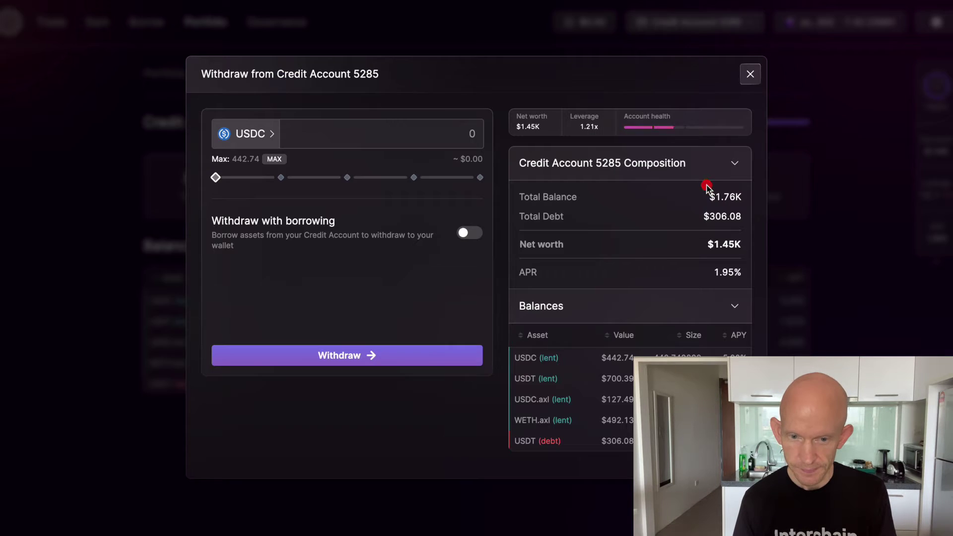
{"action": "left_click", "coordinate": [266, 133]}
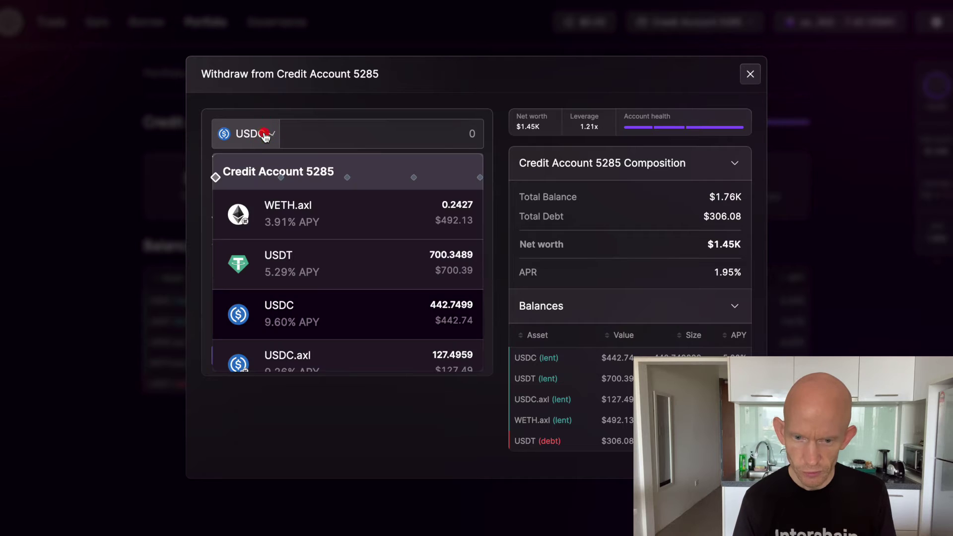
{"action": "left_click", "coordinate": [331, 269]}
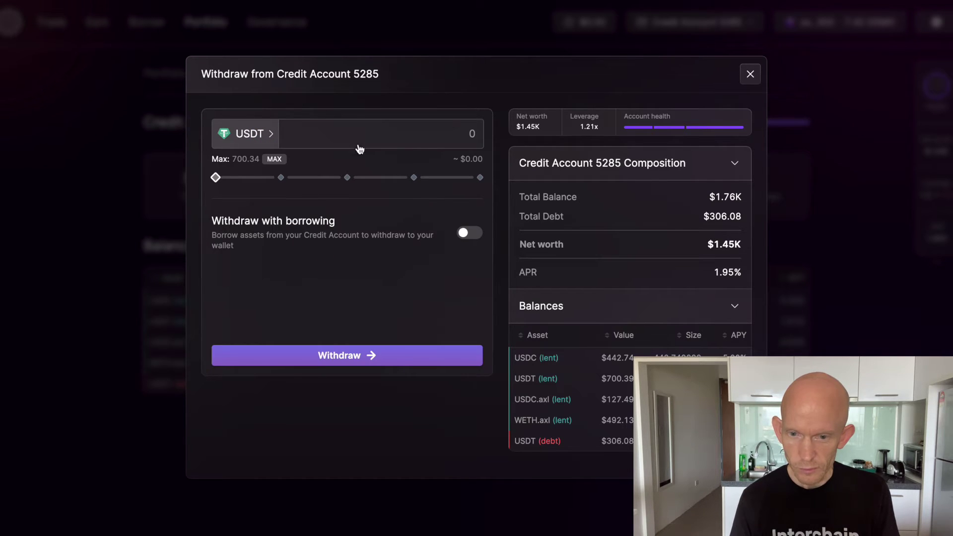
{"action": "left_click", "coordinate": [432, 137]}
{"action": "type", "text": "200"}
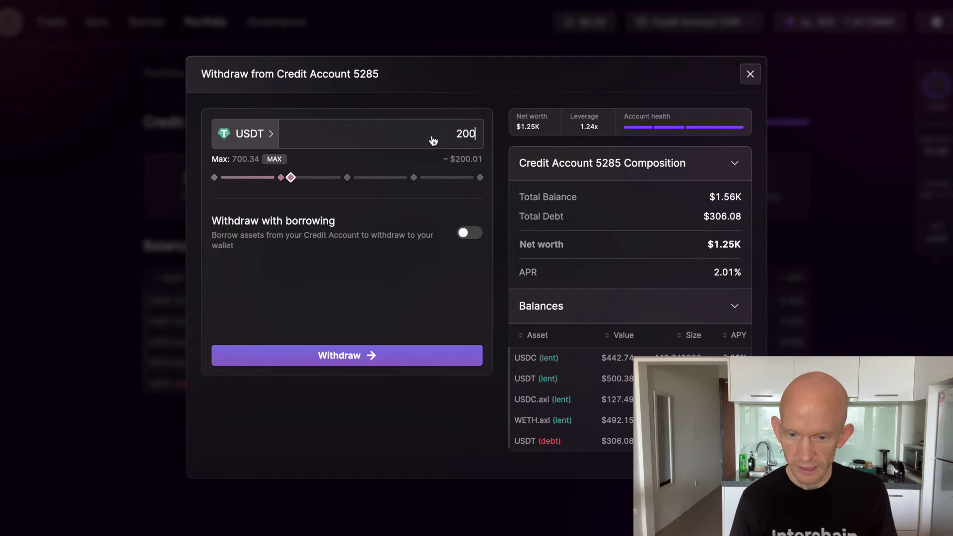
{"action": "left_click", "coordinate": [375, 354]}
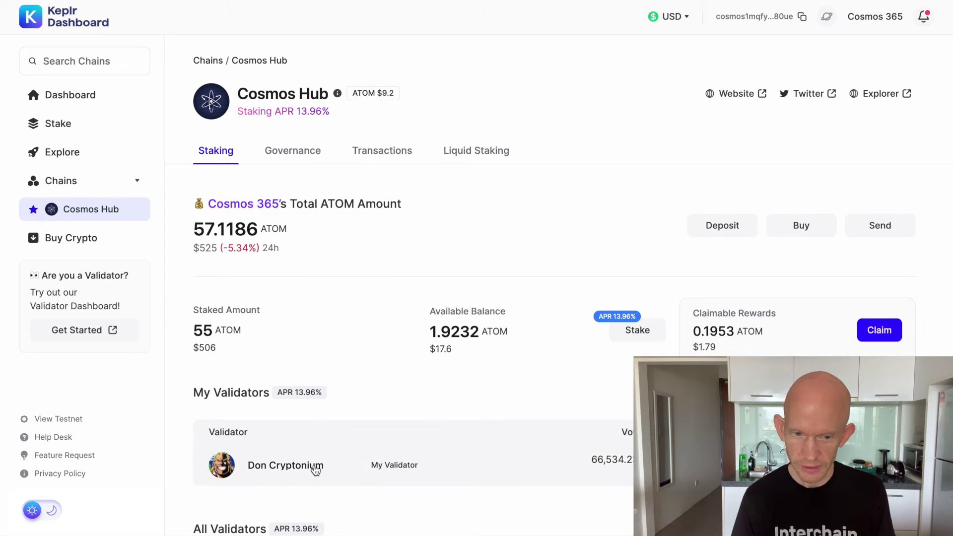
Star dYdX in the Chains list and open its staking page, which shows 0 DYDX.
{"action": "left_click", "coordinate": [138, 180]}
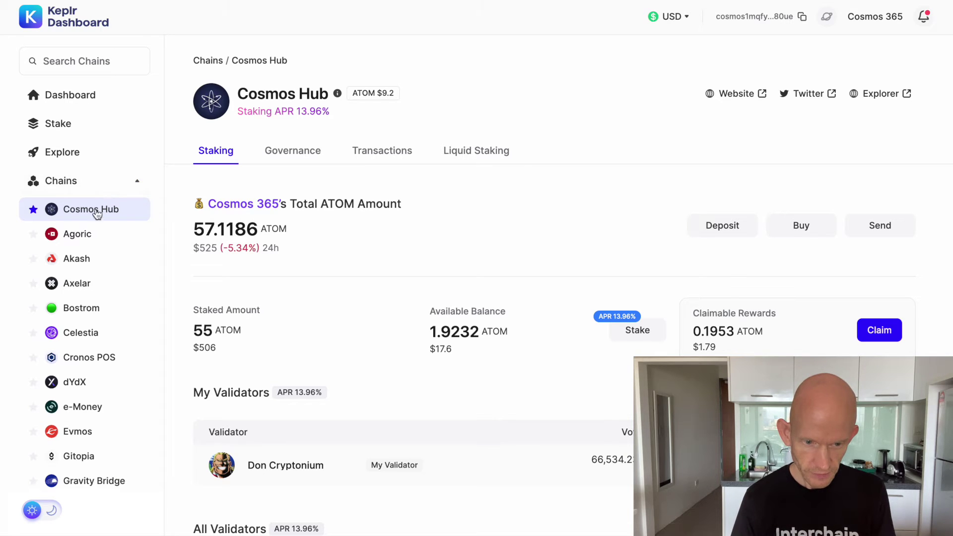
{"action": "left_click", "coordinate": [33, 381]}
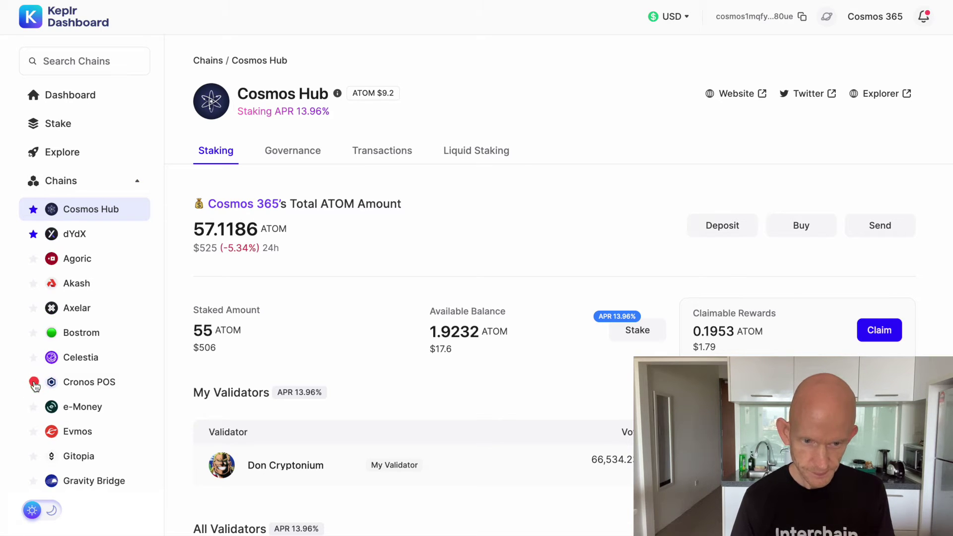
{"action": "left_click", "coordinate": [75, 233]}
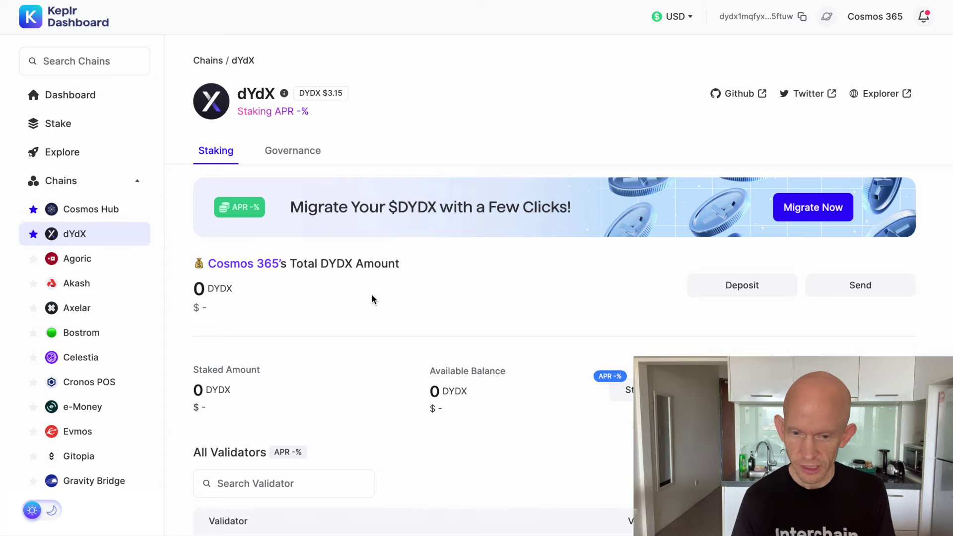
{"action": "scroll", "coordinate": [370, 294], "scroll_direction": "down", "scroll_amount": 1}
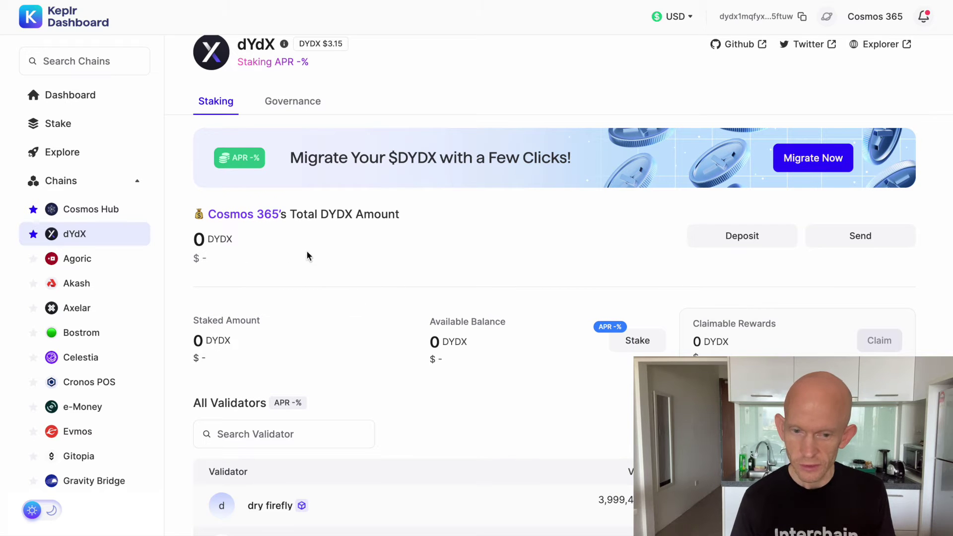
{"action": "scroll", "coordinate": [308, 251], "scroll_direction": "down", "scroll_amount": 1}
{"action": "scroll", "coordinate": [308, 251], "scroll_direction": "up", "scroll_amount": 1}
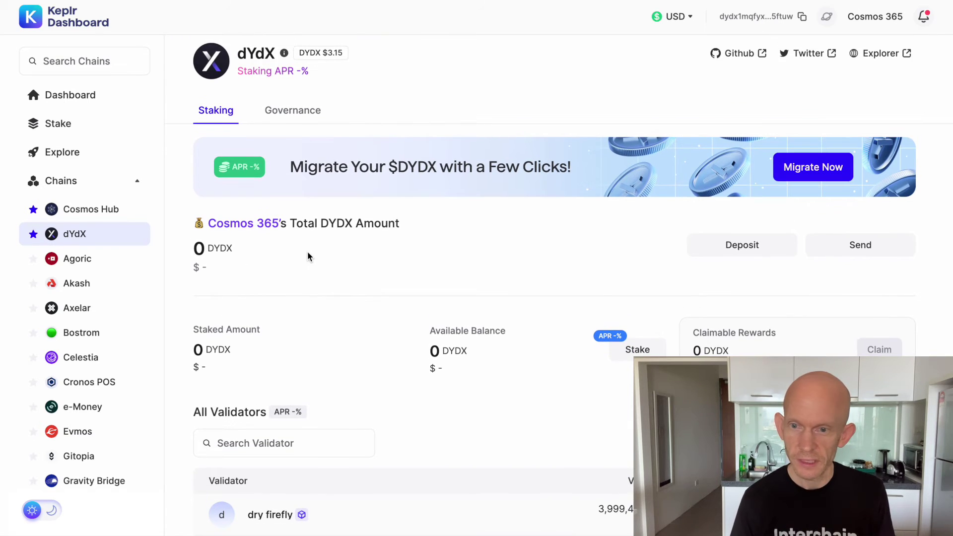
Reload the Osmosis swap page and open the from-token list showing 200 USDT from Kava.
{"action": "key", "text": "ctrl+Tab"}
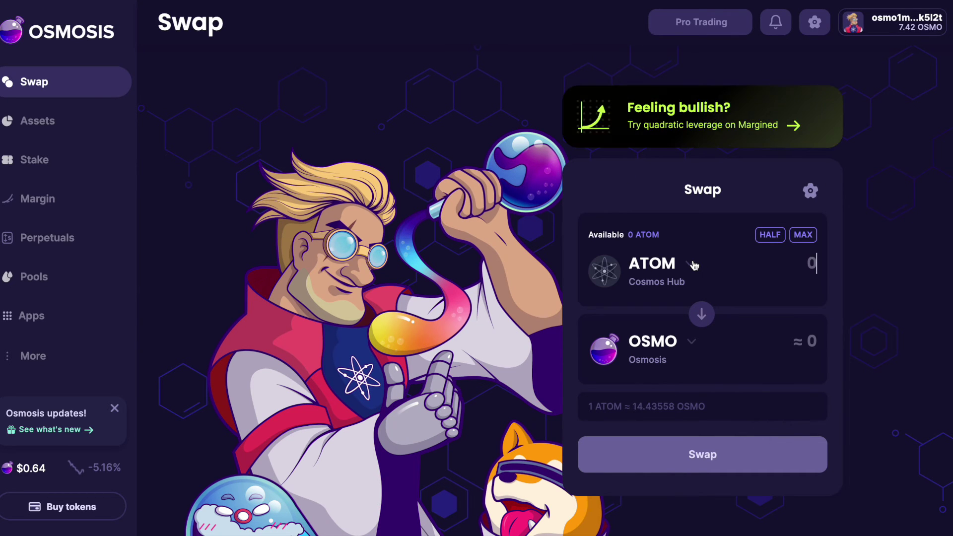
{"action": "left_click", "coordinate": [693, 265]}
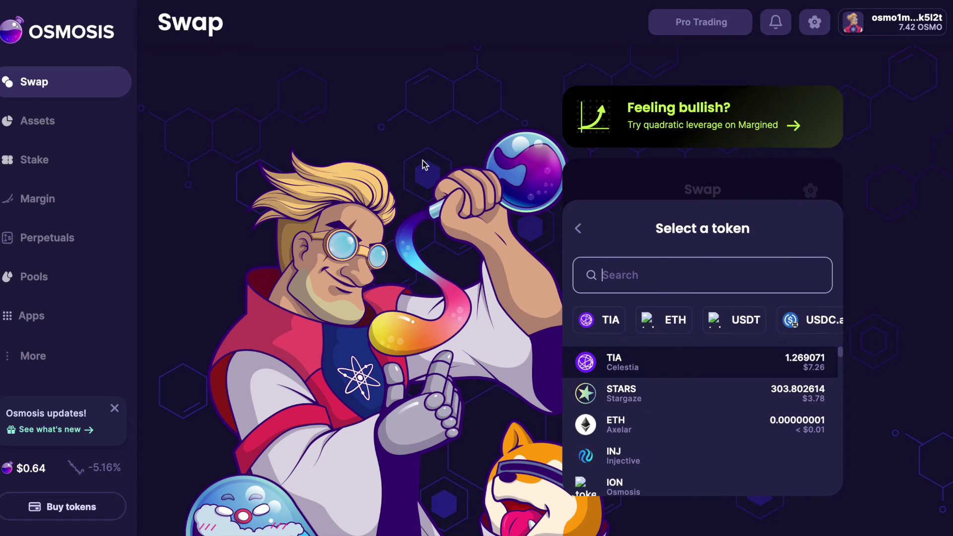
{"action": "left_click", "coordinate": [69, 32]}
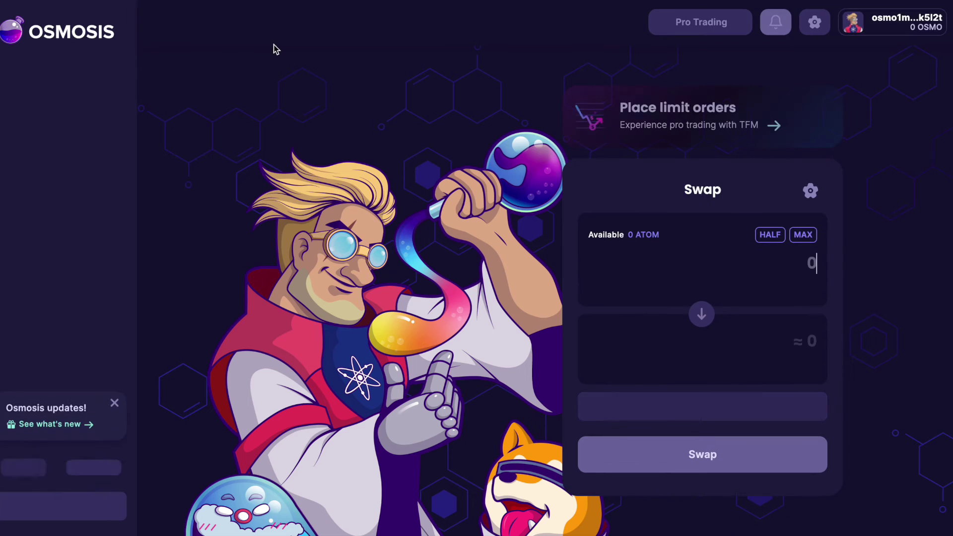
{"action": "left_click", "coordinate": [689, 264]}
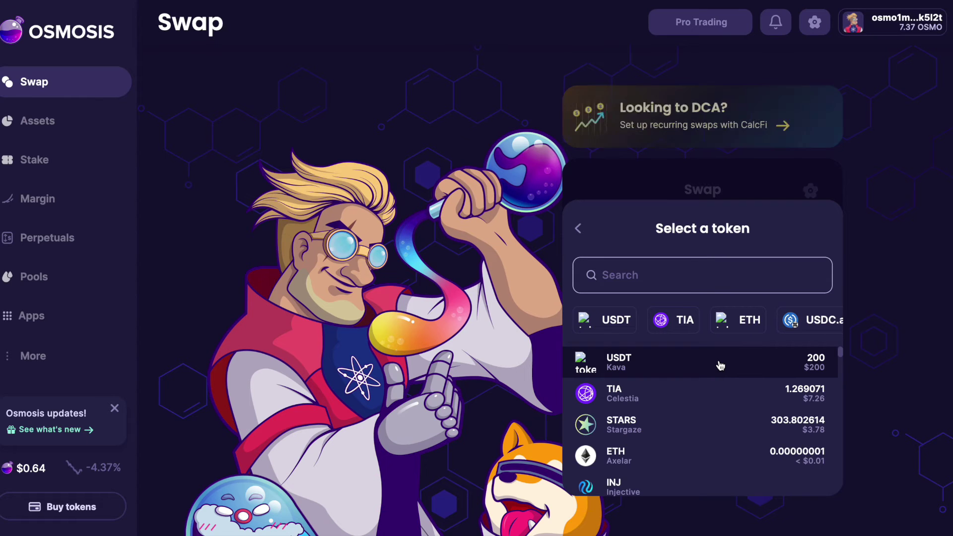
Set up a swap from USDT on Kava to DYDX using the full 200 USDT balance.
{"action": "left_click", "coordinate": [710, 364]}
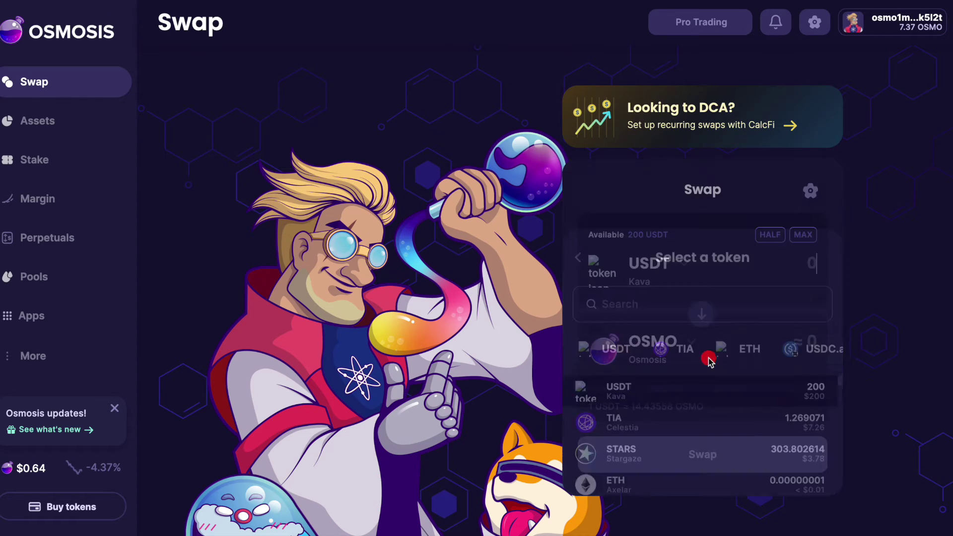
{"action": "left_click", "coordinate": [803, 234]}
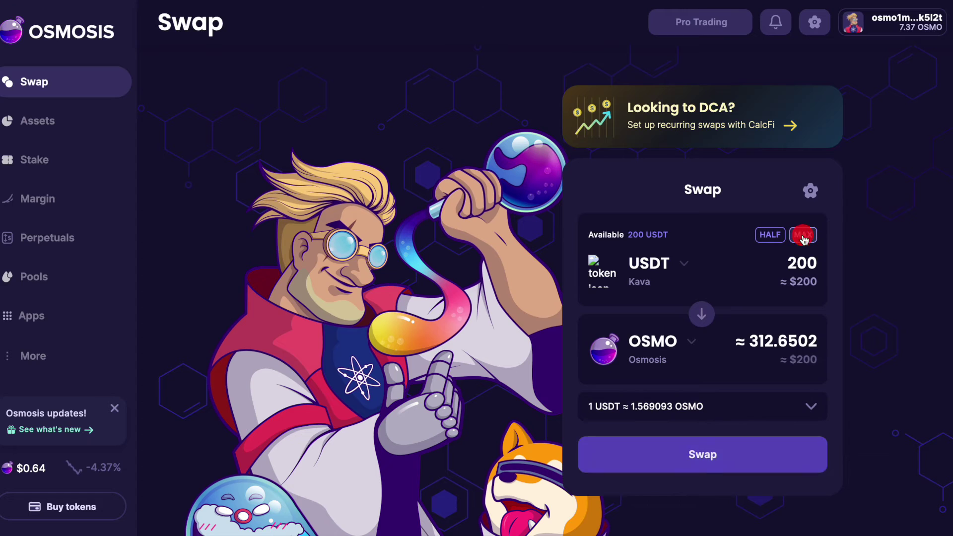
{"action": "left_click", "coordinate": [673, 349]}
{"action": "type", "text": "dyd"}
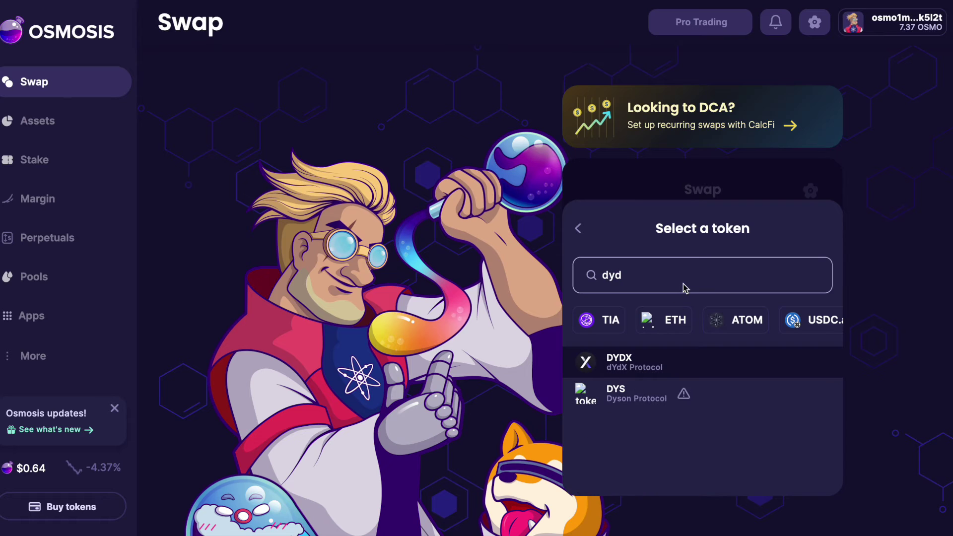
{"action": "left_click", "coordinate": [633, 360]}
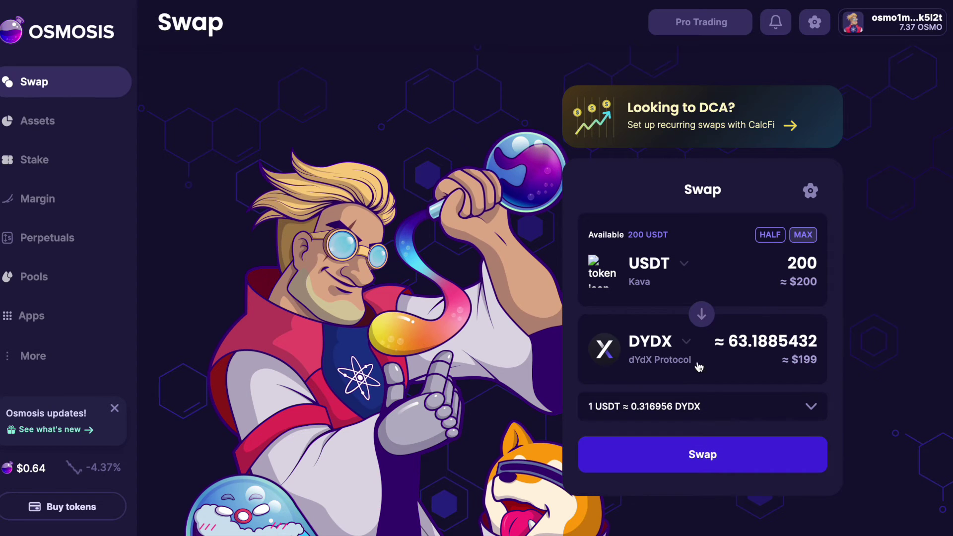
Reapply the maximum 200 USDT amount and confirm the swap for about 63.19 DYDX.
{"action": "left_click", "coordinate": [803, 235]}
{"action": "left_click", "coordinate": [802, 236]}
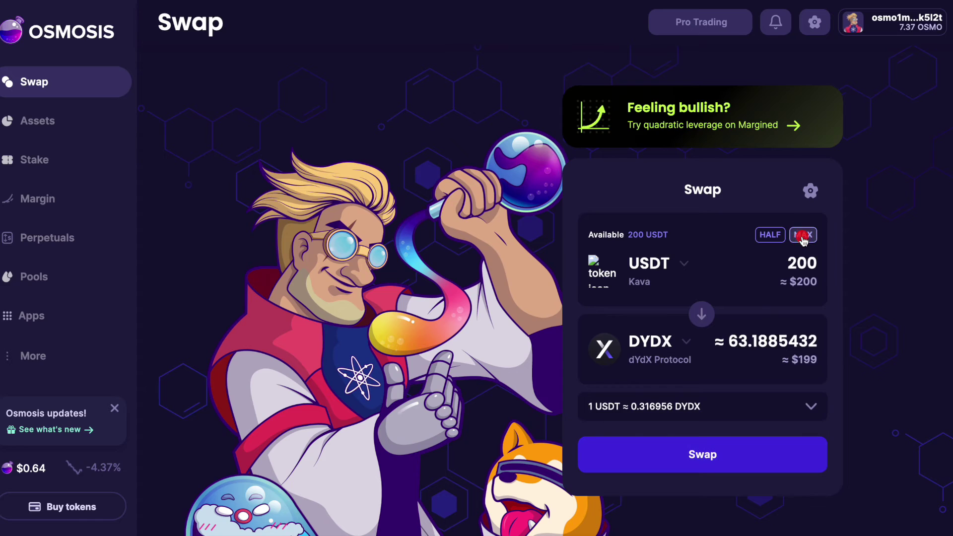
{"action": "left_click", "coordinate": [702, 453]}
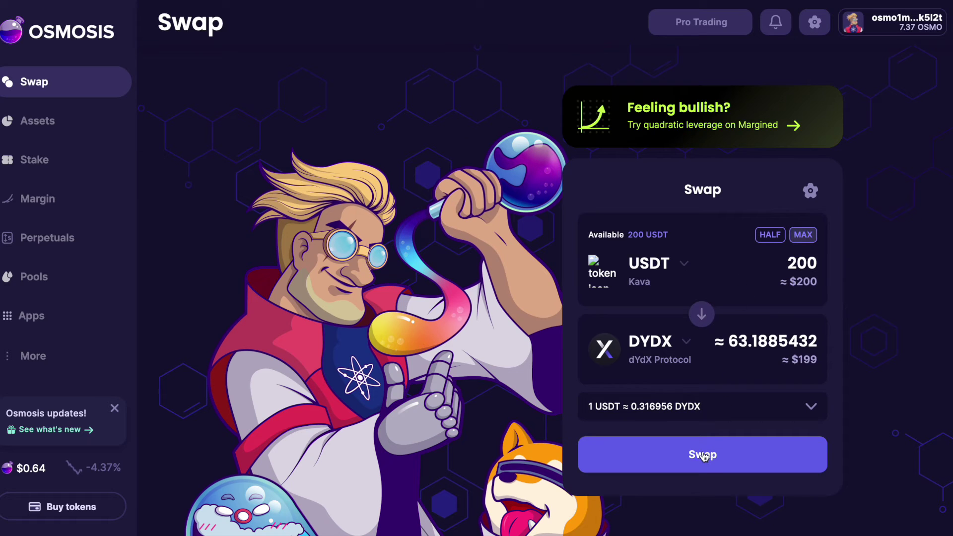
{"action": "left_click", "coordinate": [702, 455]}
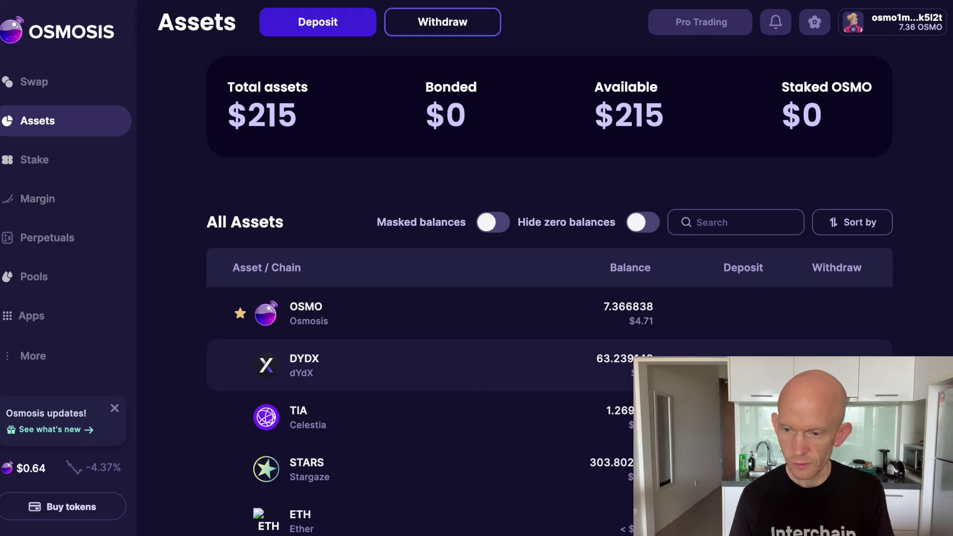
Withdraw the full 63.239 DYDX balance from Osmosis to the dYdX chain.
{"action": "left_click", "coordinate": [837, 365]}
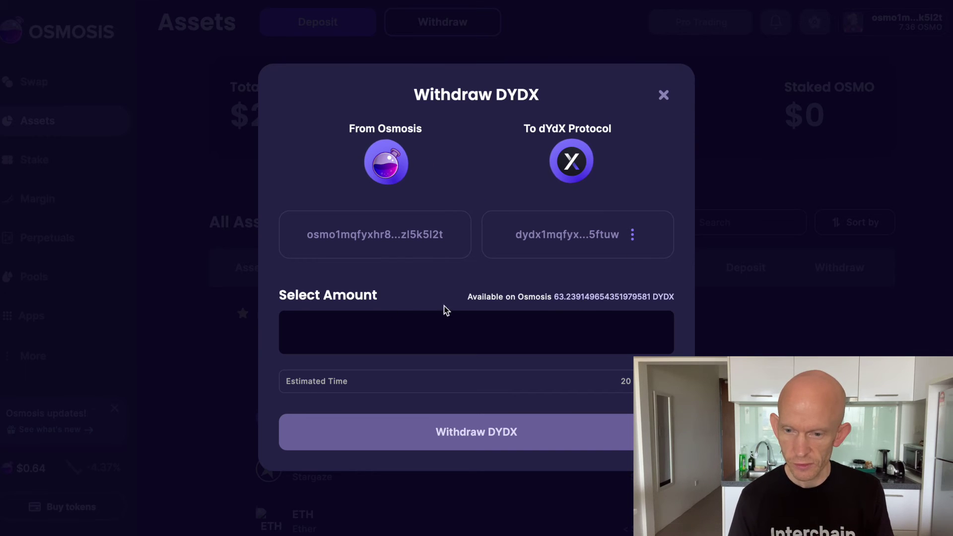
{"action": "left_click", "coordinate": [601, 297]}
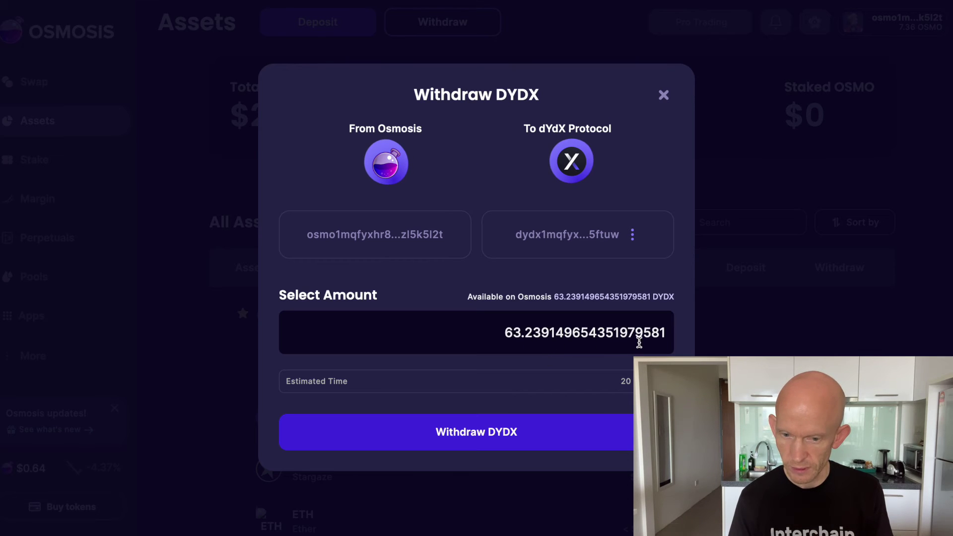
{"action": "left_click", "coordinate": [491, 432]}
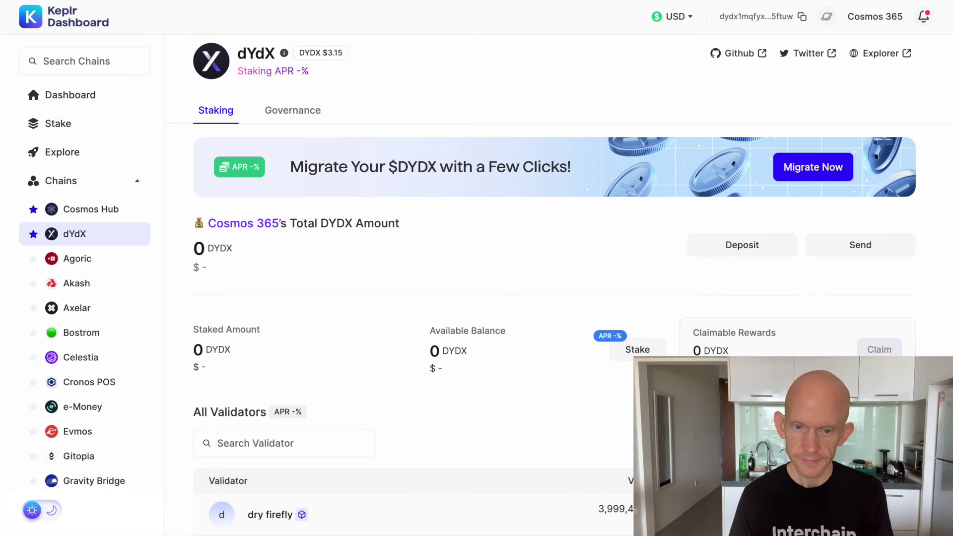
Reload the dYdX page to show 63.2391 DYDX, then open the Orbital Command validator's details.
{"action": "key", "text": "F5"}
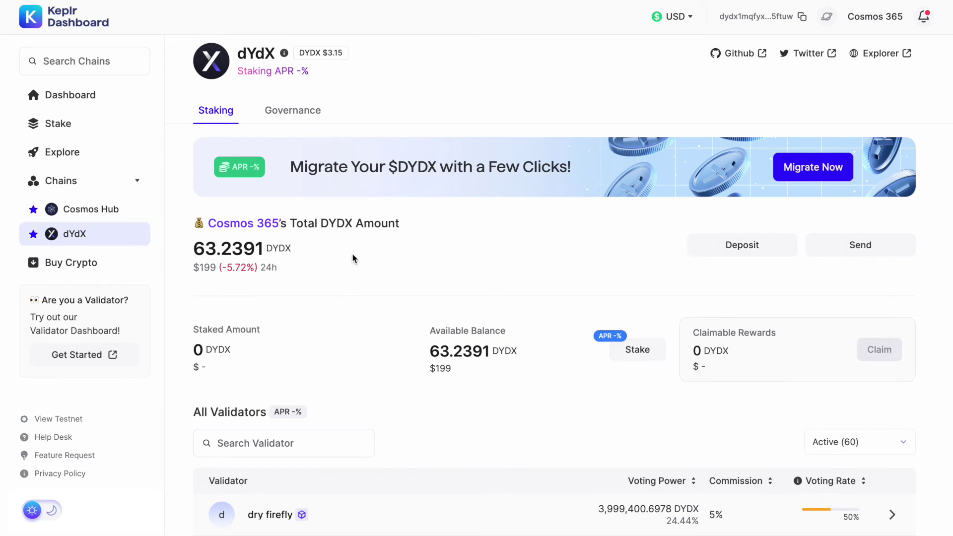
{"action": "scroll", "coordinate": [404, 251], "scroll_direction": "down", "scroll_amount": 1}
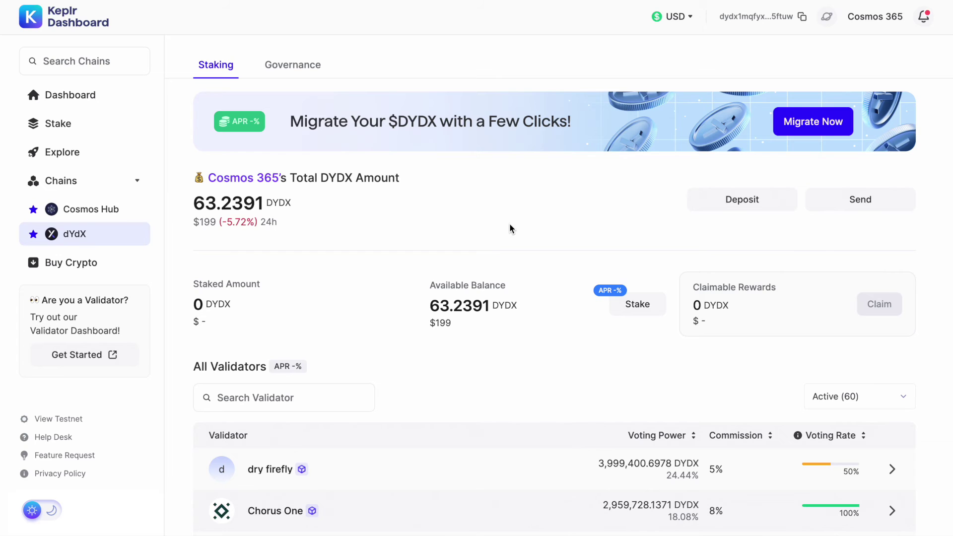
{"action": "scroll", "coordinate": [511, 229], "scroll_direction": "down", "scroll_amount": 1}
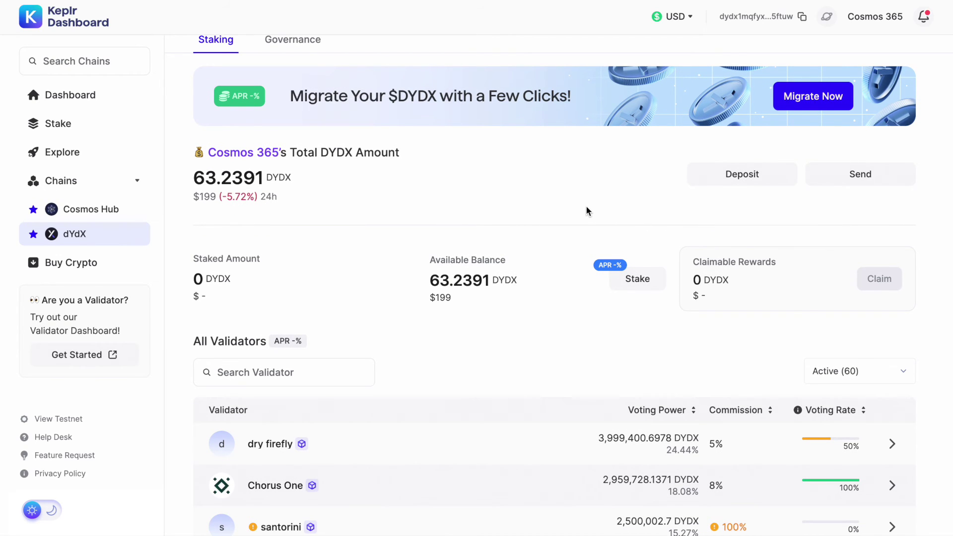
{"action": "scroll", "coordinate": [585, 206], "scroll_direction": "down", "scroll_amount": 7}
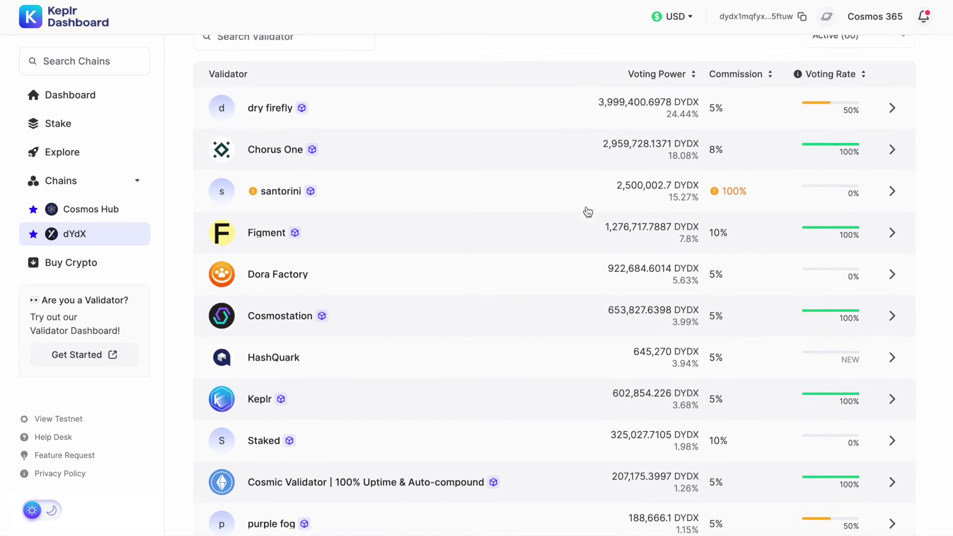
{"action": "scroll", "coordinate": [587, 211], "scroll_direction": "down", "scroll_amount": 7}
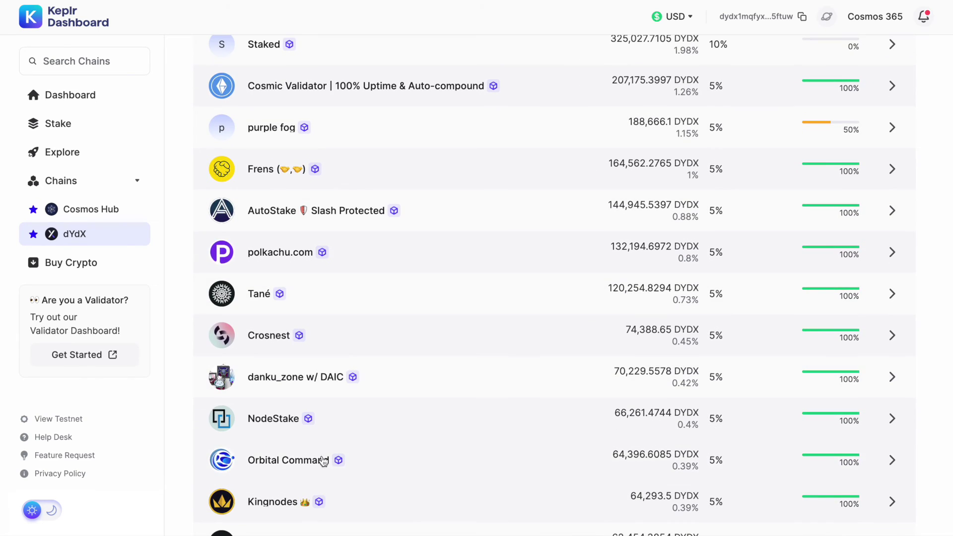
{"action": "left_click", "coordinate": [304, 464]}
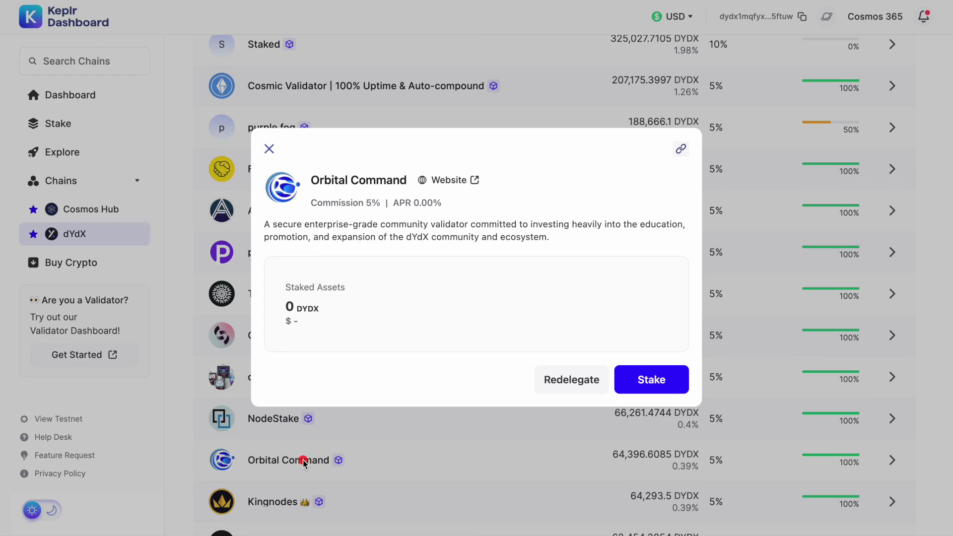
Stake 63 DYDX with Orbital Command and approve the transaction in Keplr.
{"action": "left_click", "coordinate": [662, 381]}
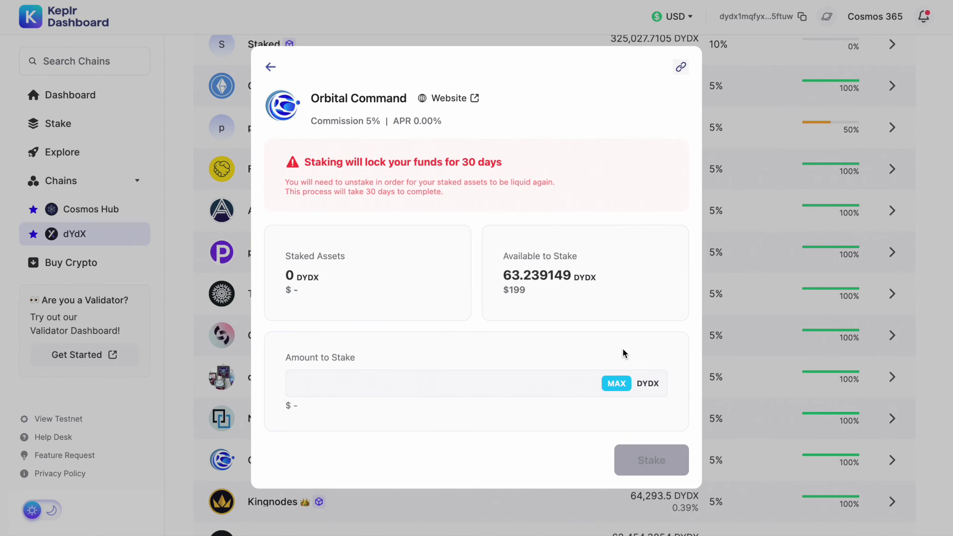
{"action": "left_click", "coordinate": [486, 388]}
{"action": "type", "text": "63"}
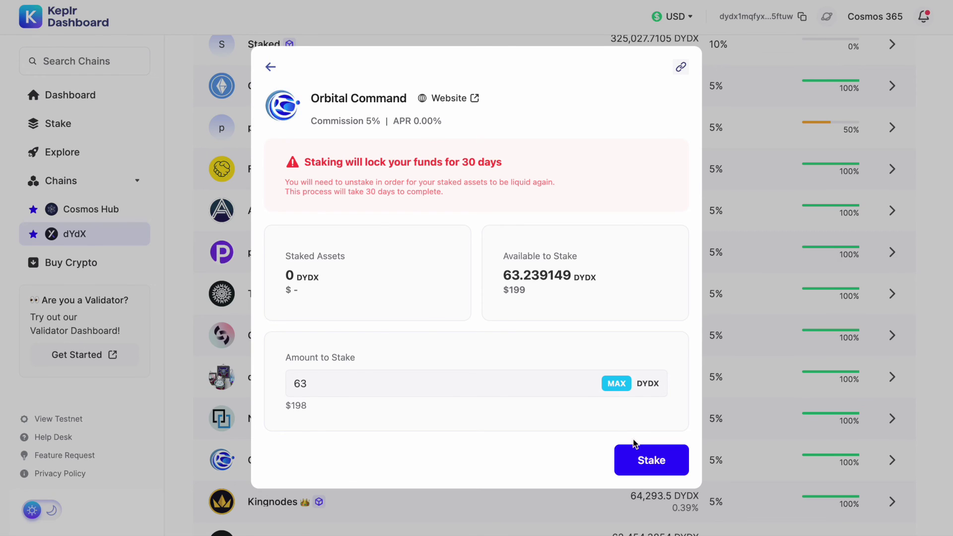
{"action": "left_click", "coordinate": [653, 462]}
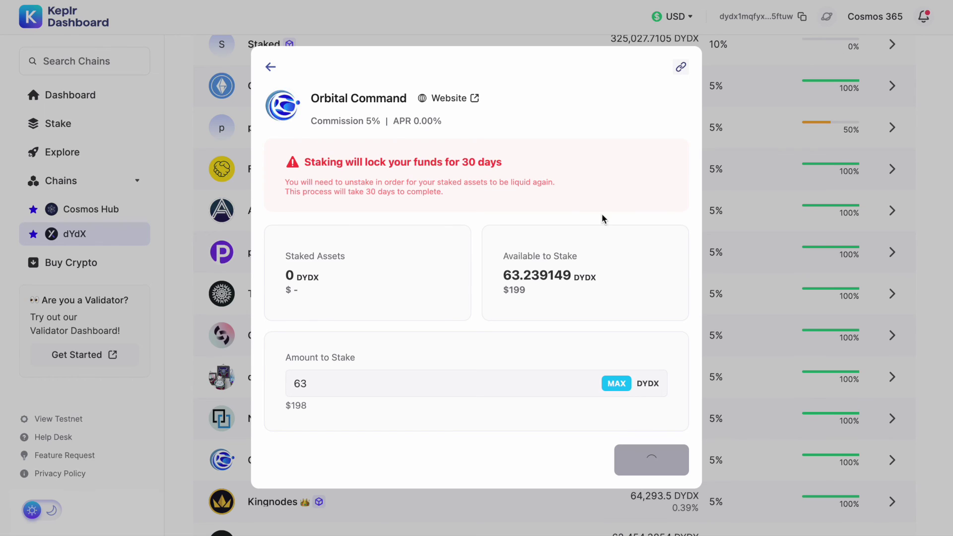
{"action": "left_click", "coordinate": [828, 384]}
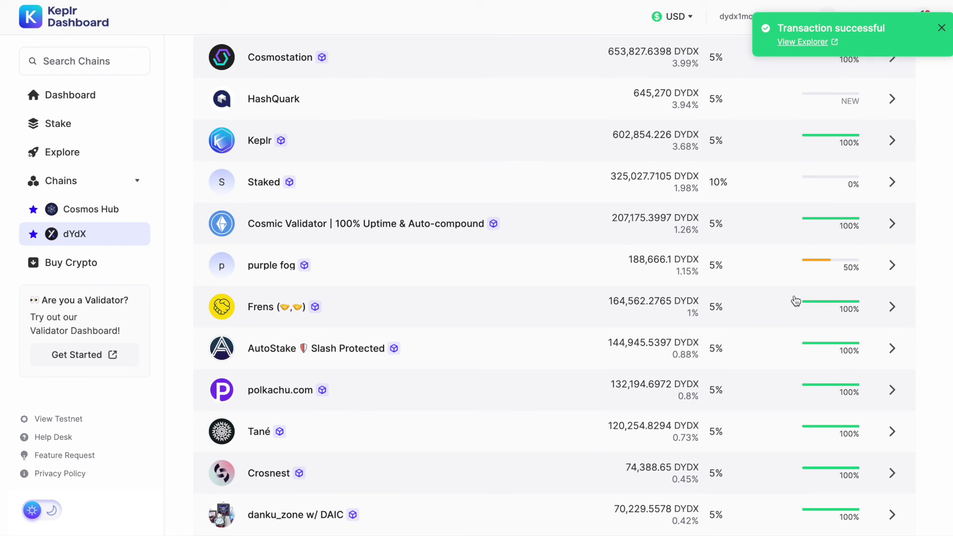
Scroll the dYdX page to show 63 DYDX staked and Orbital Command under My Validators.
{"action": "scroll", "coordinate": [516, 283], "scroll_direction": "down", "scroll_amount": 3}
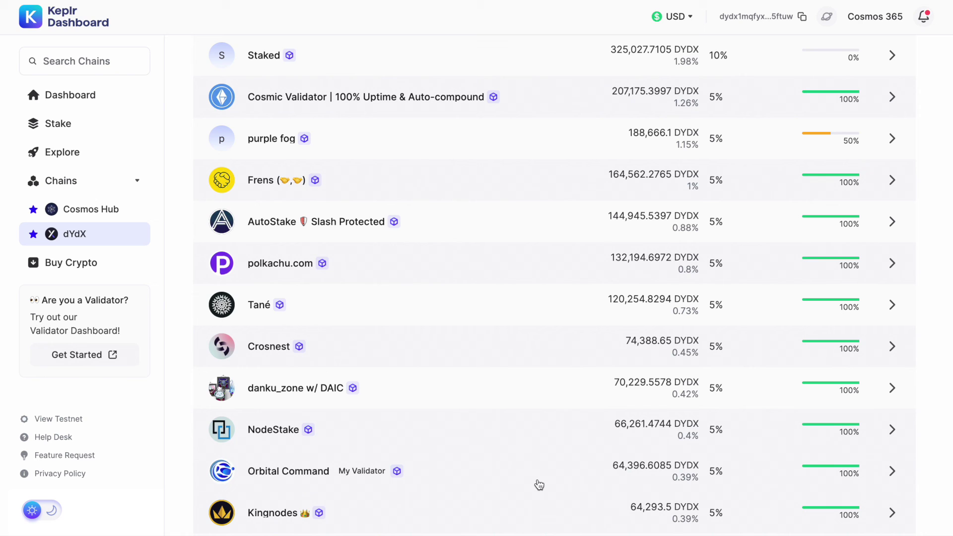
{"action": "scroll", "coordinate": [539, 484], "scroll_direction": "up", "scroll_amount": 15}
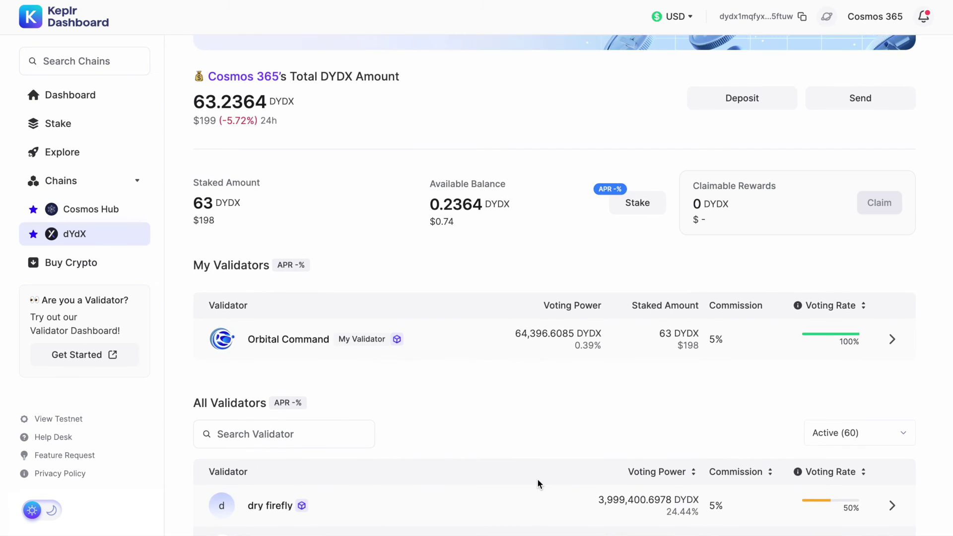